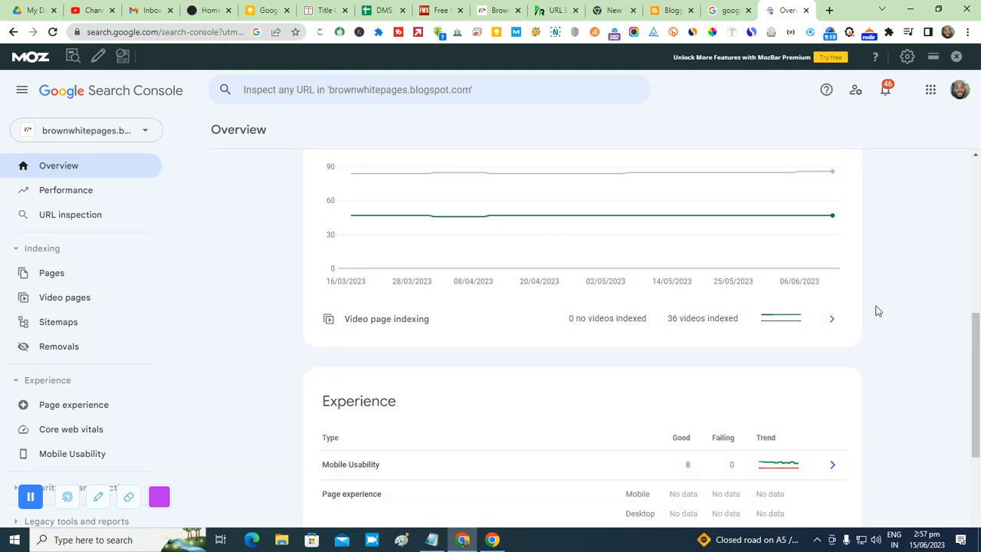
# - Start adding a new Search Console property and choose the URL prefix type
pyautogui.click(104, 135)
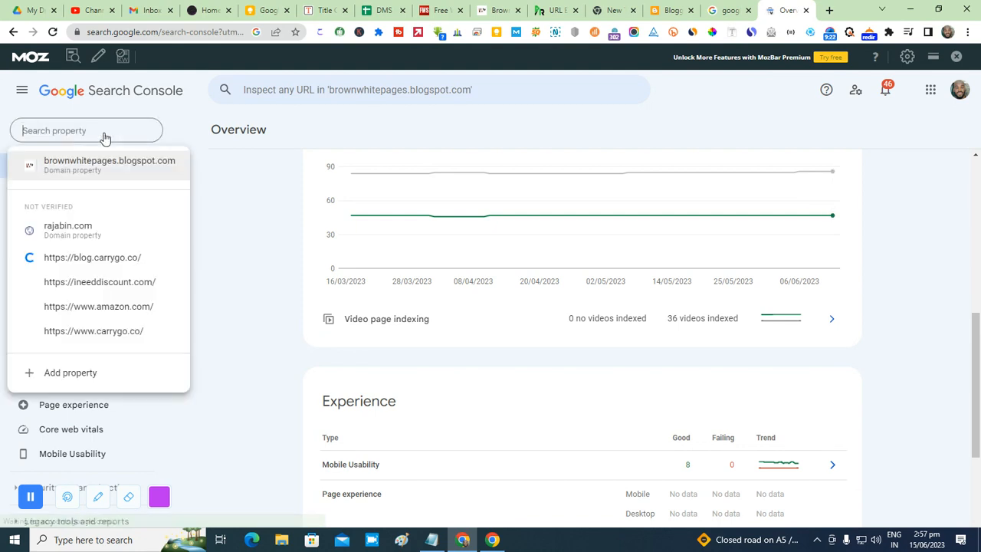
pyautogui.click(95, 373)
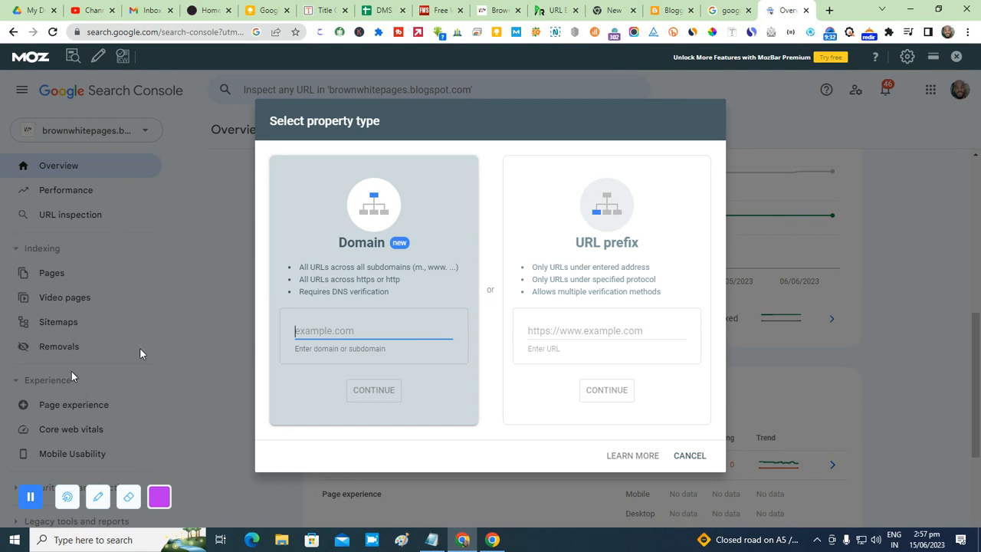
pyautogui.click(654, 263)
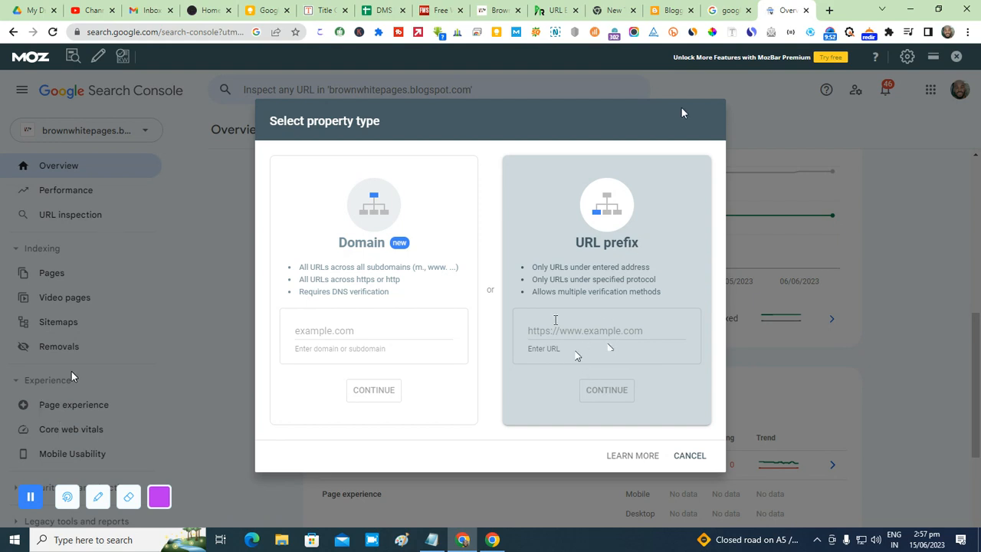
# - Switch to Blogger, select the Digital Marketers Space blog and open its public site
pyautogui.click(659, 16)
pyautogui.click(88, 134)
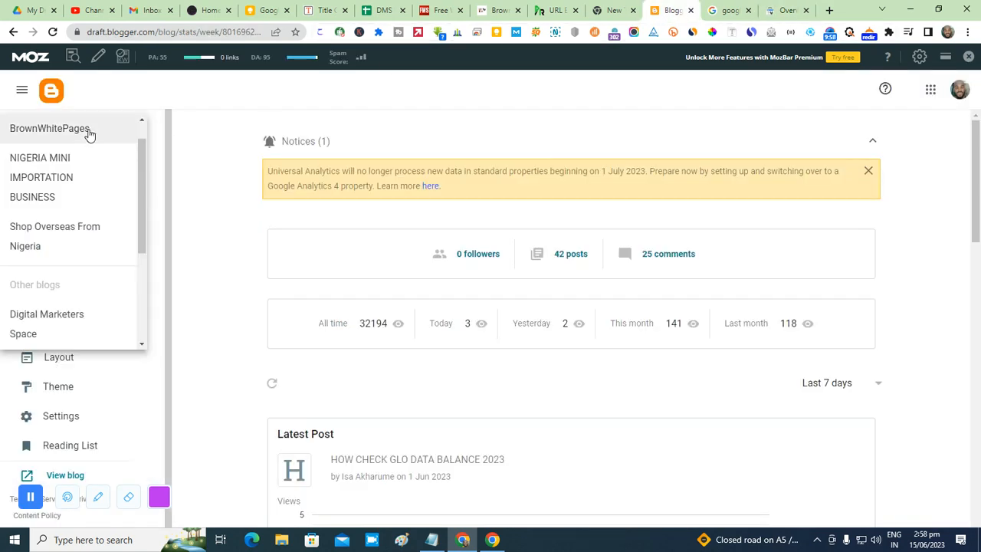
pyautogui.scroll(-3, 77, 244)
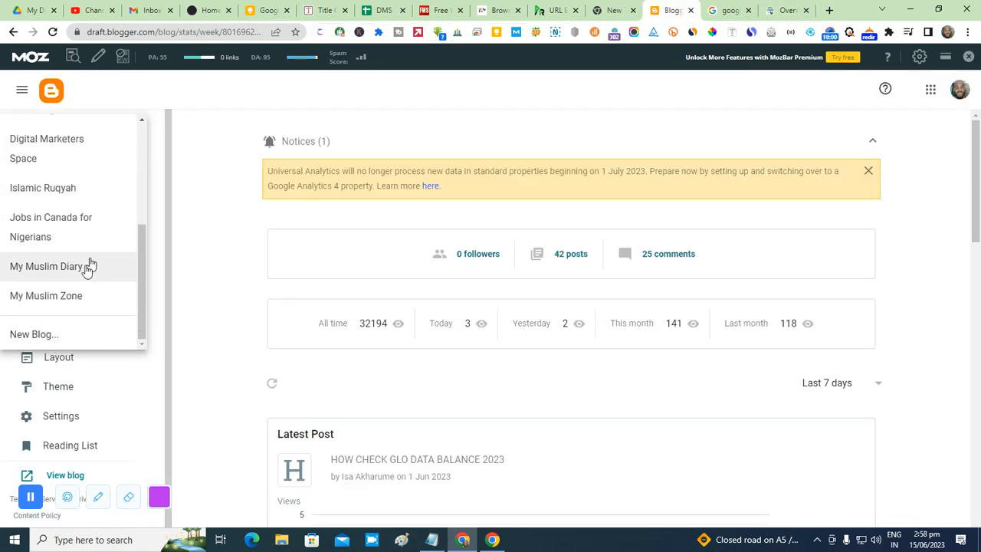
pyautogui.click(88, 148)
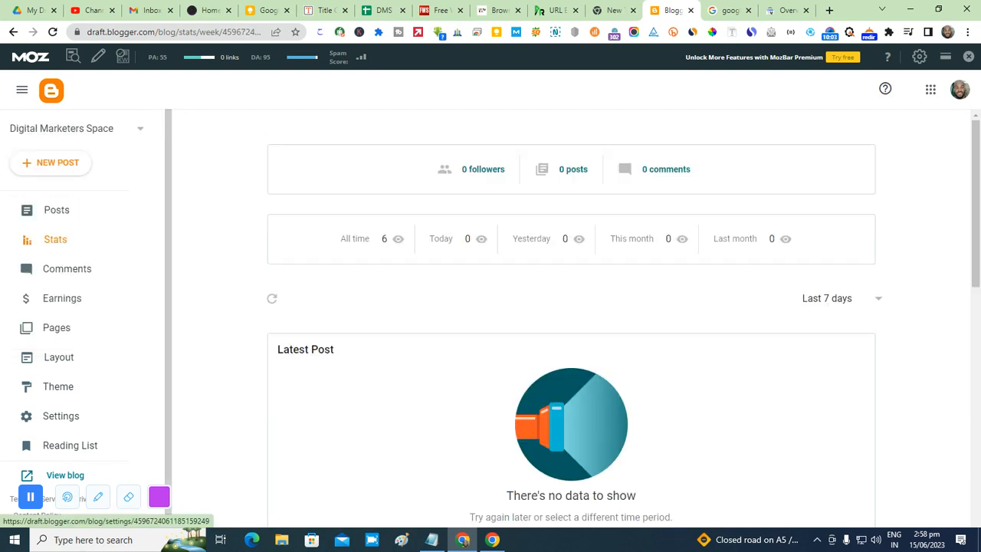
pyautogui.click(80, 476)
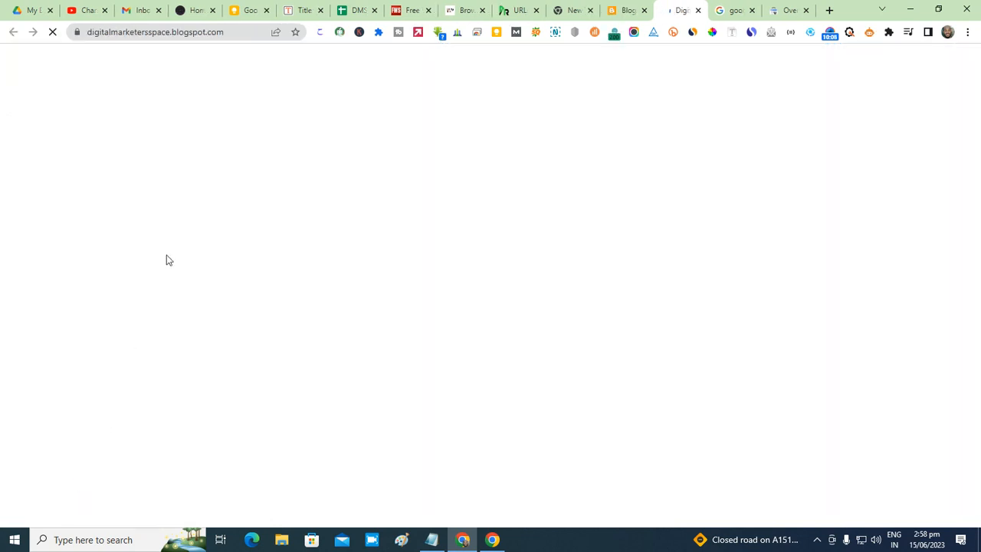
# - Copy the web address of the Digital Marketers Space blog
pyautogui.click(235, 33)
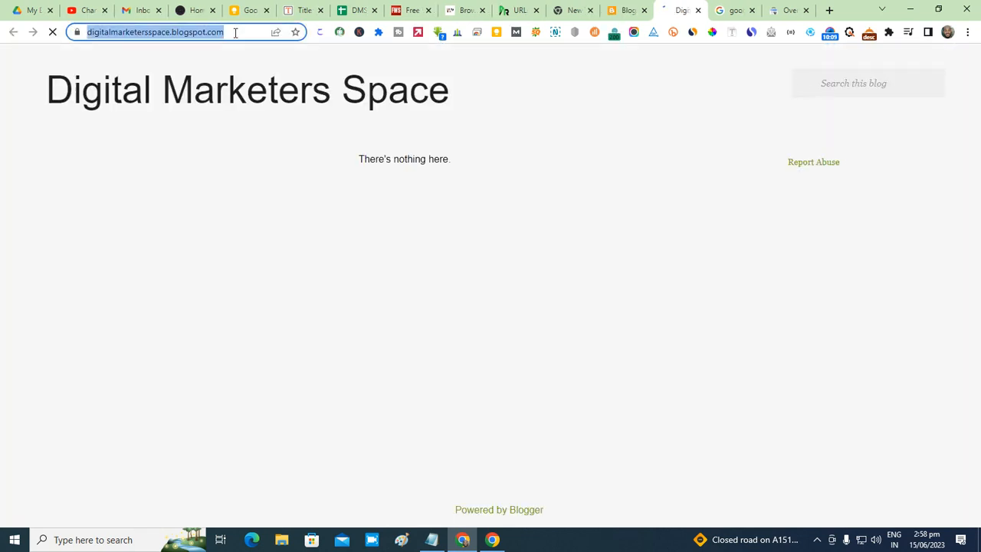
pyautogui.rightClick(235, 32)
pyautogui.click(257, 117)
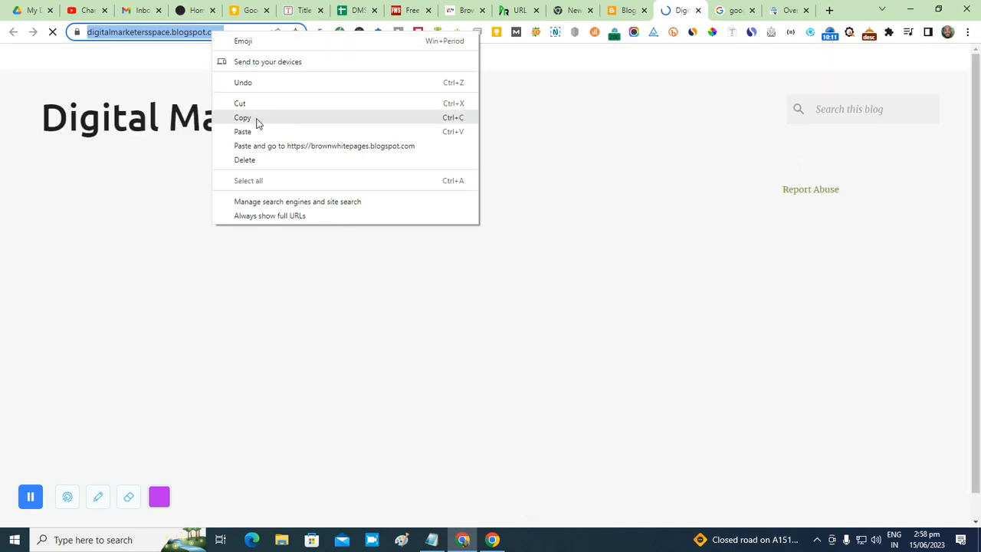
pyautogui.click(791, 15)
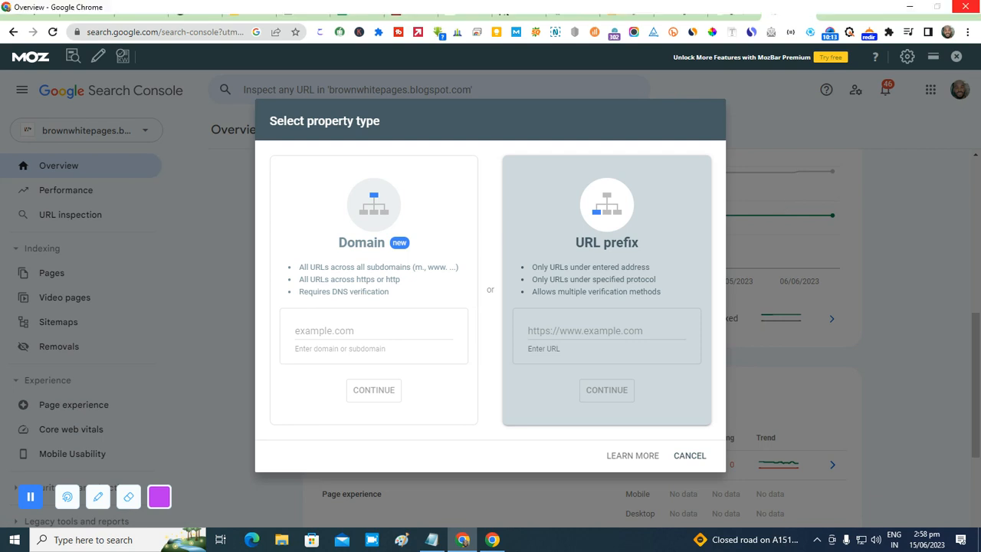
pyautogui.click(592, 330)
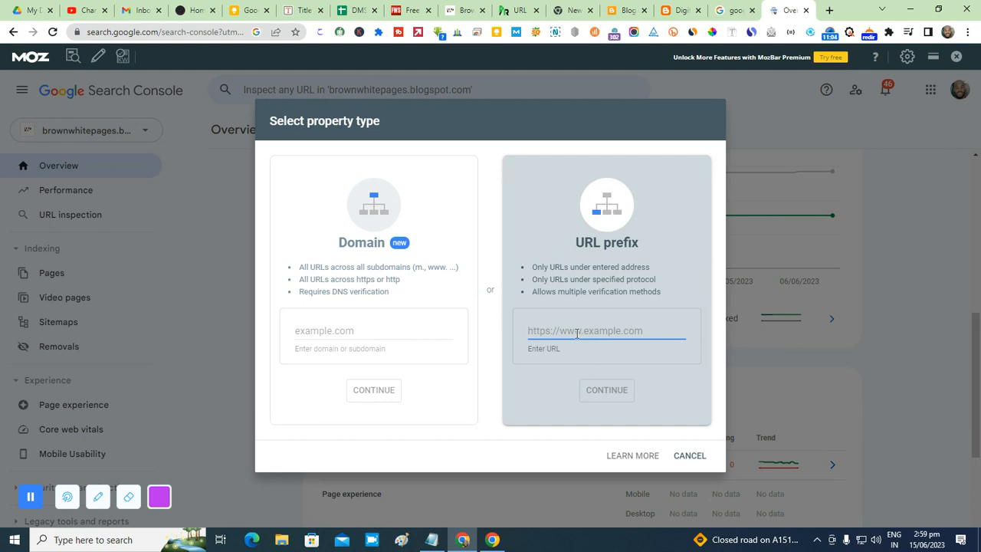
pyautogui.rightClick(576, 333)
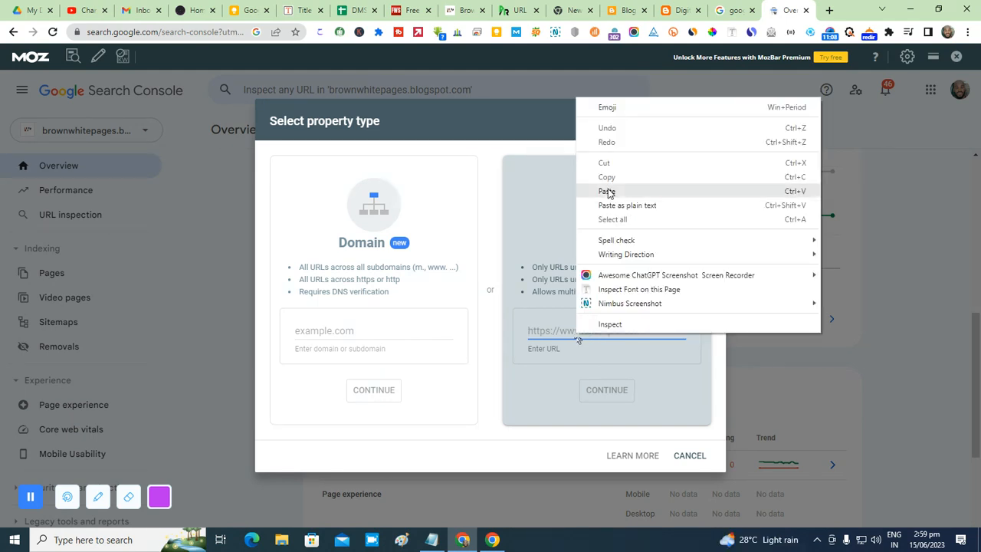
pyautogui.click(606, 192)
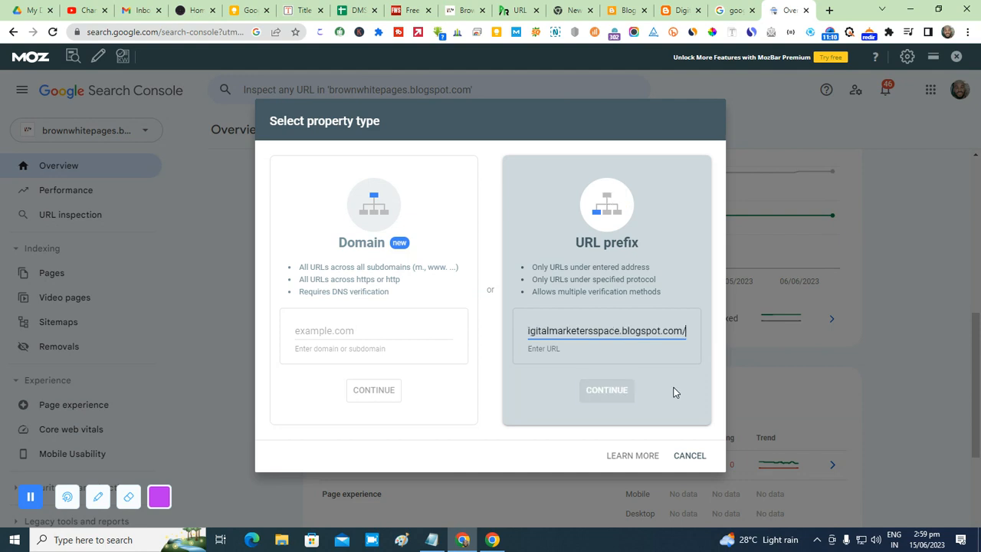
pyautogui.click(610, 397)
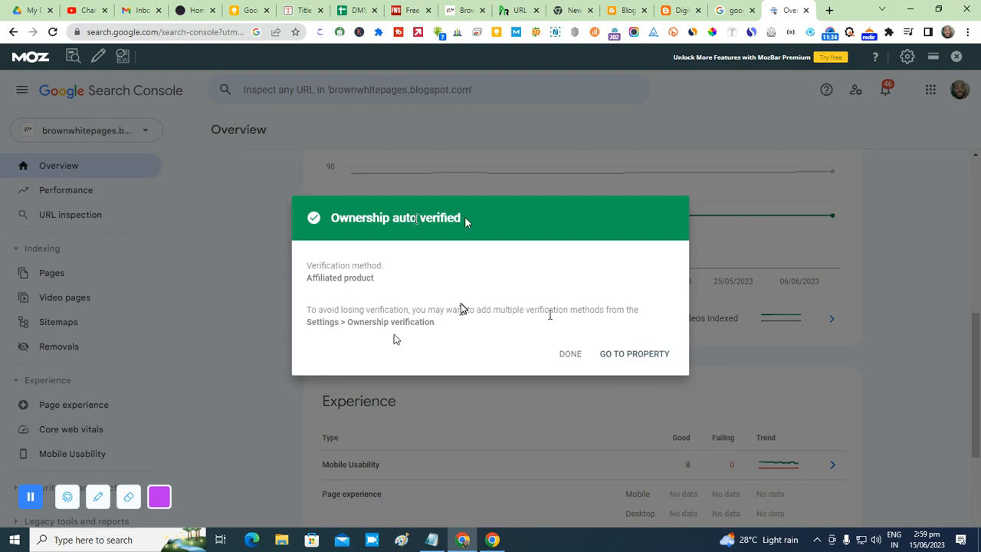
pyautogui.click(639, 357)
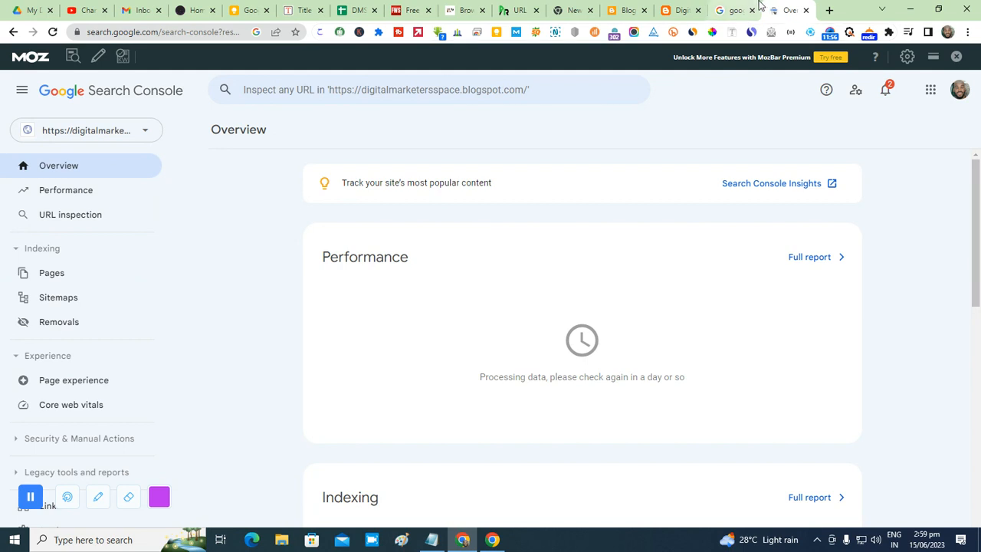
# - Return to the open Digital Marketers Space site and copy its full URL again
pyautogui.click(624, 16)
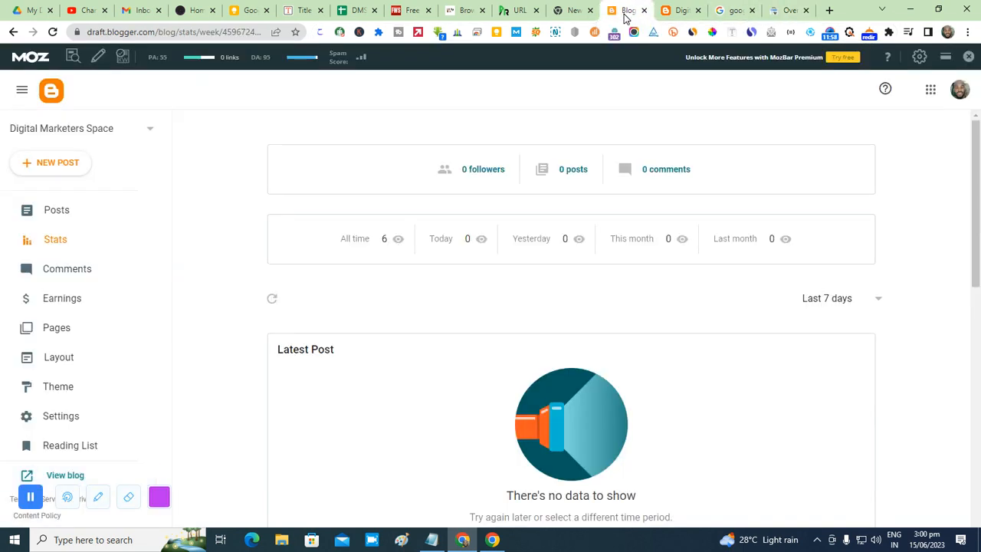
pyautogui.click(674, 12)
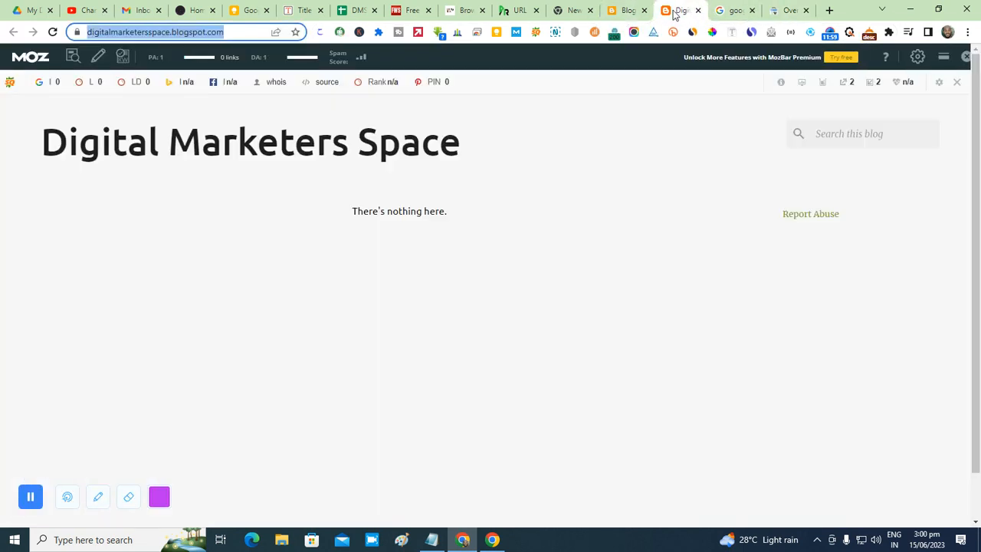
pyautogui.click(249, 33)
pyautogui.moveTo(255, 33); pyautogui.dragTo(80, 27)
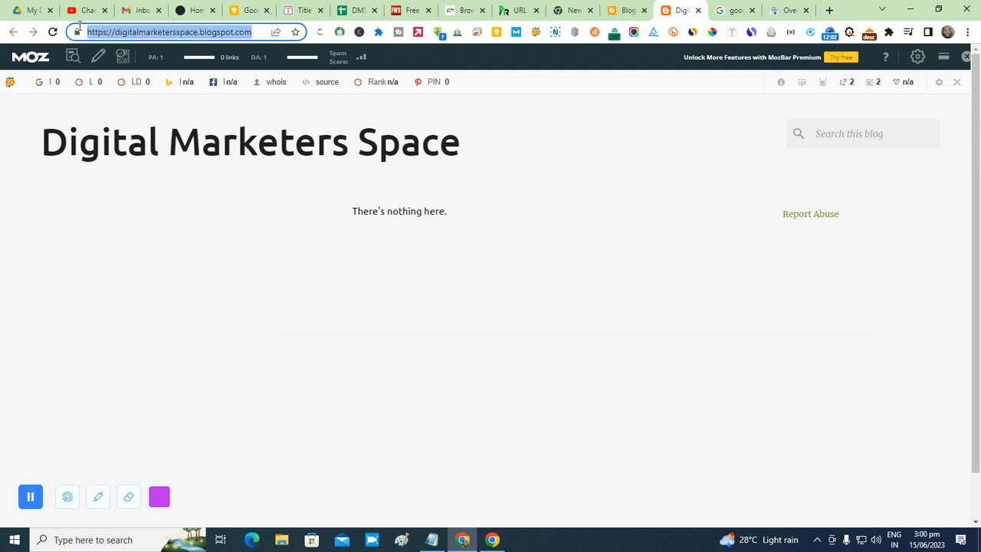
pyautogui.rightClick(117, 36)
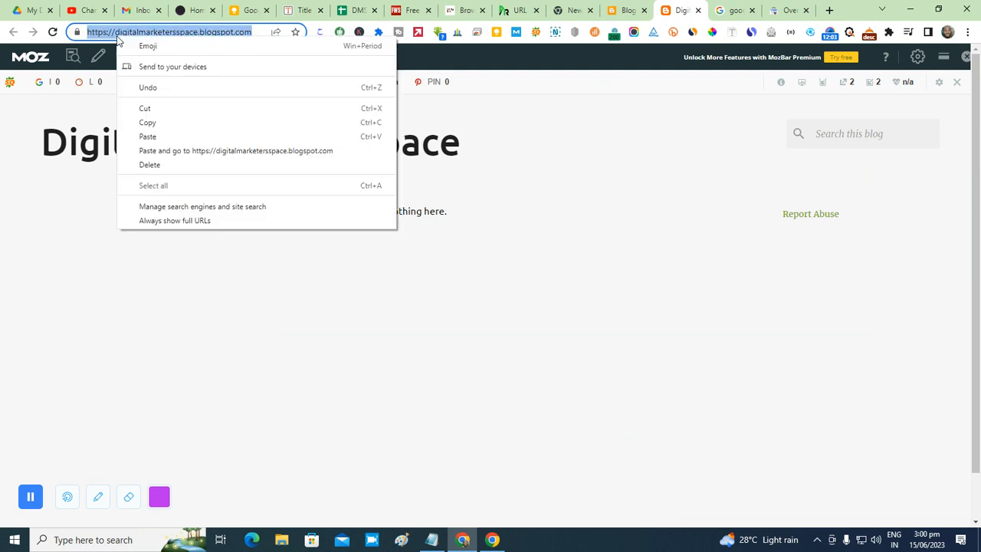
pyautogui.click(179, 124)
pyautogui.click(778, 16)
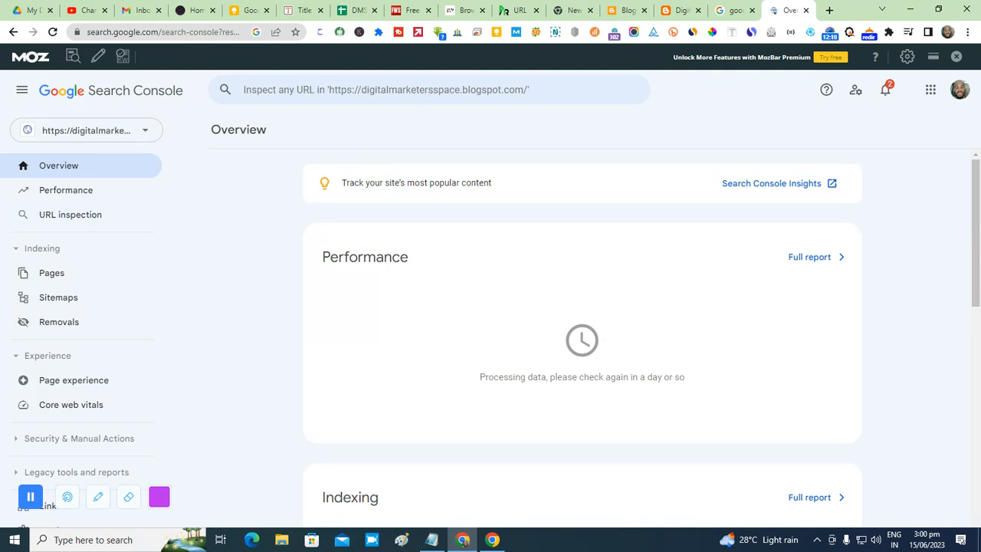
pyautogui.click(429, 90)
pyautogui.rightClick(427, 89)
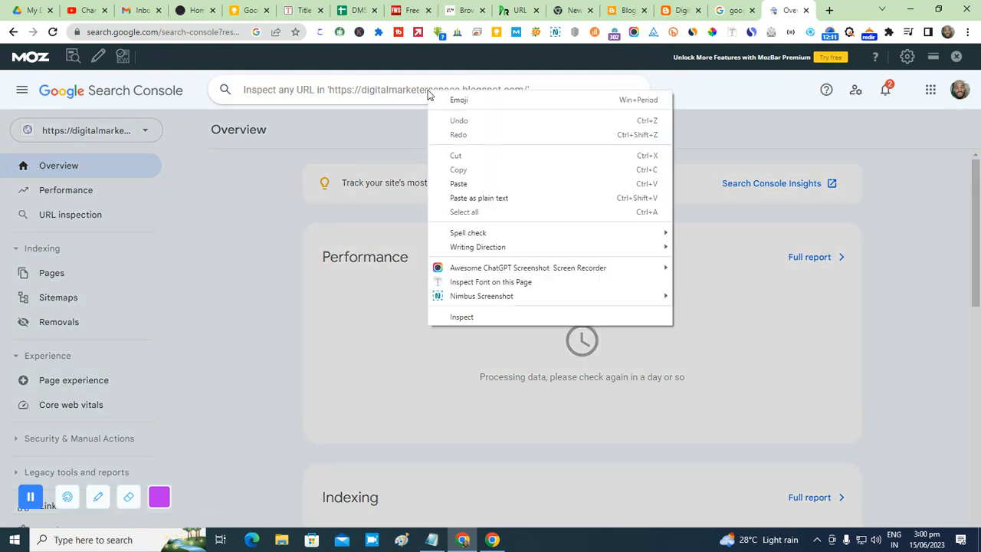
pyautogui.click(477, 186)
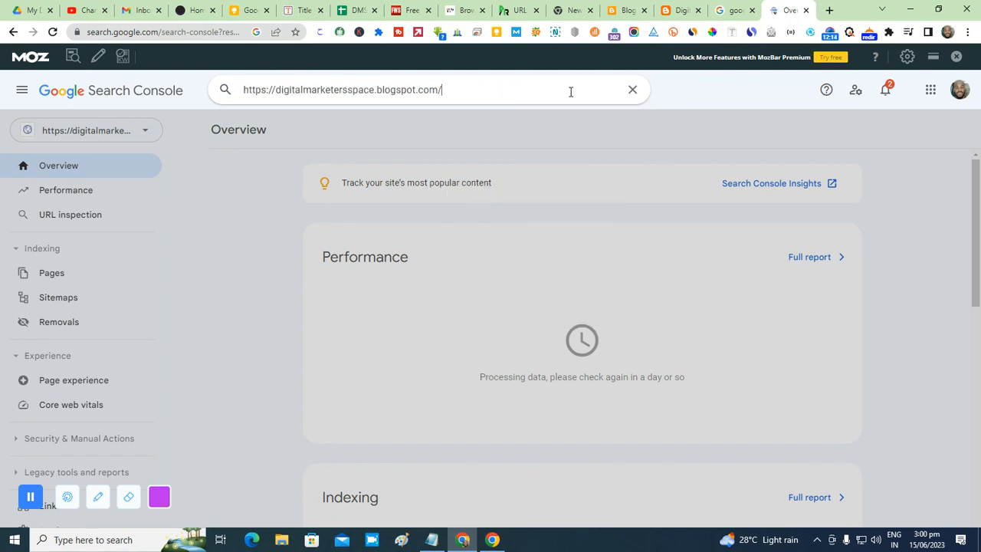
pyautogui.press('Return')
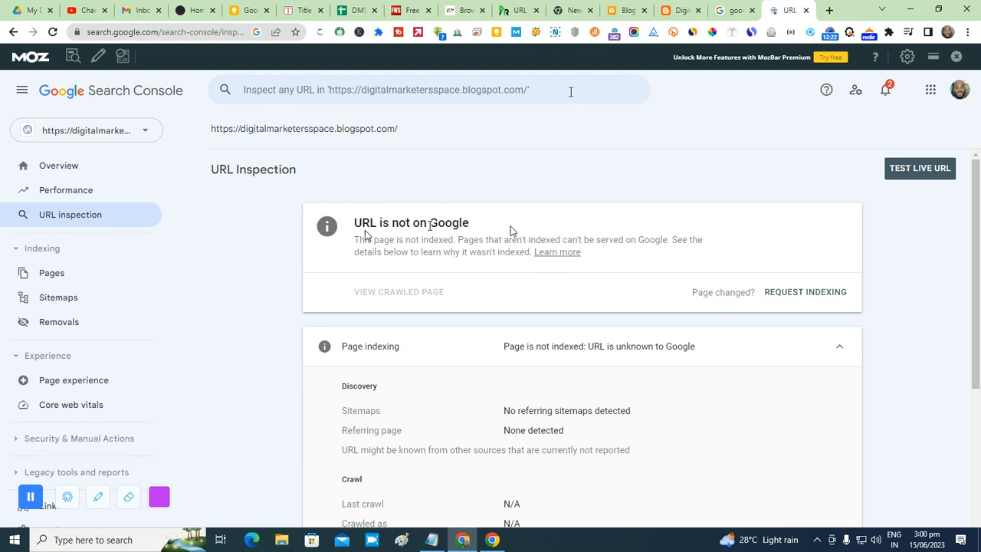
pyautogui.click(835, 300)
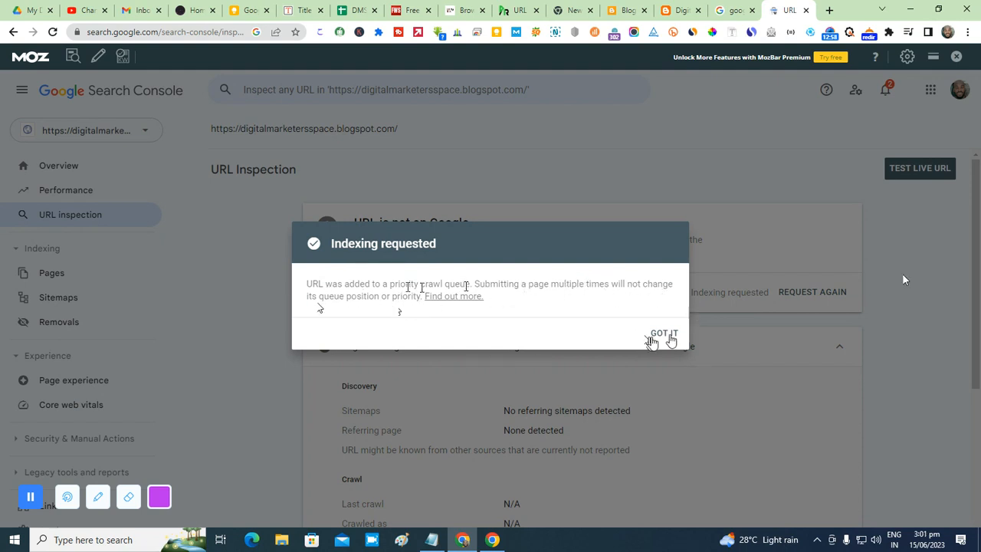
pyautogui.click(672, 340)
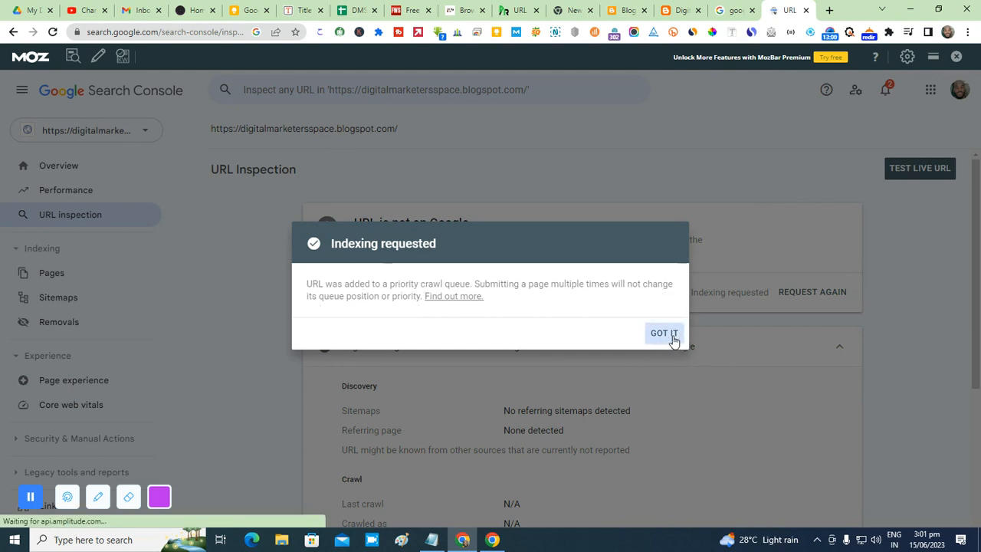